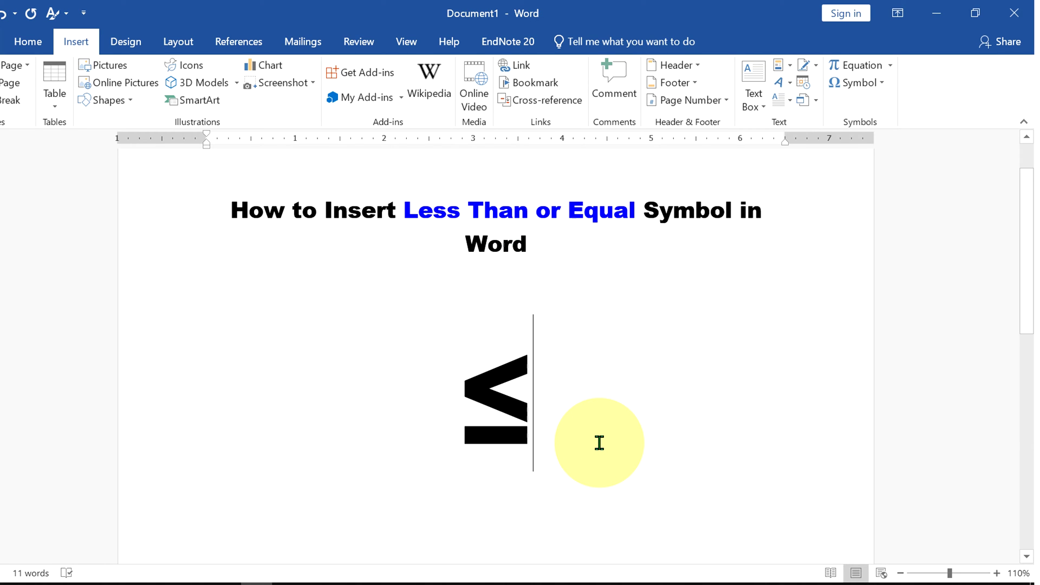
# Delete the large ≤ symbol on the centred line under the title
pyautogui.press('BackSpace')
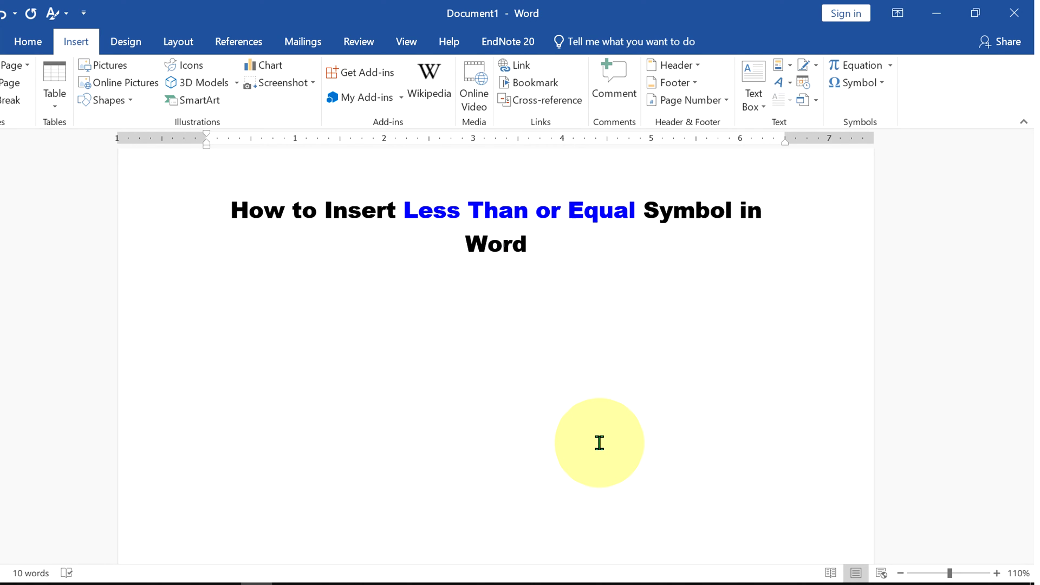
# Create a ≤ in a new equation using \le, then delete the equation again
pyautogui.click(28, 42)
pyautogui.click(76, 41)
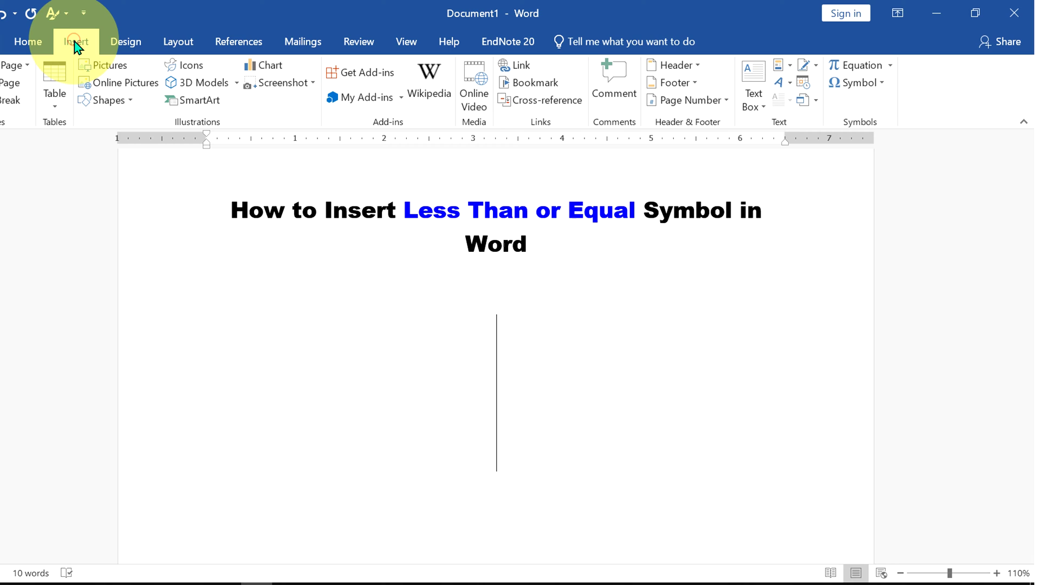
pyautogui.click(855, 65)
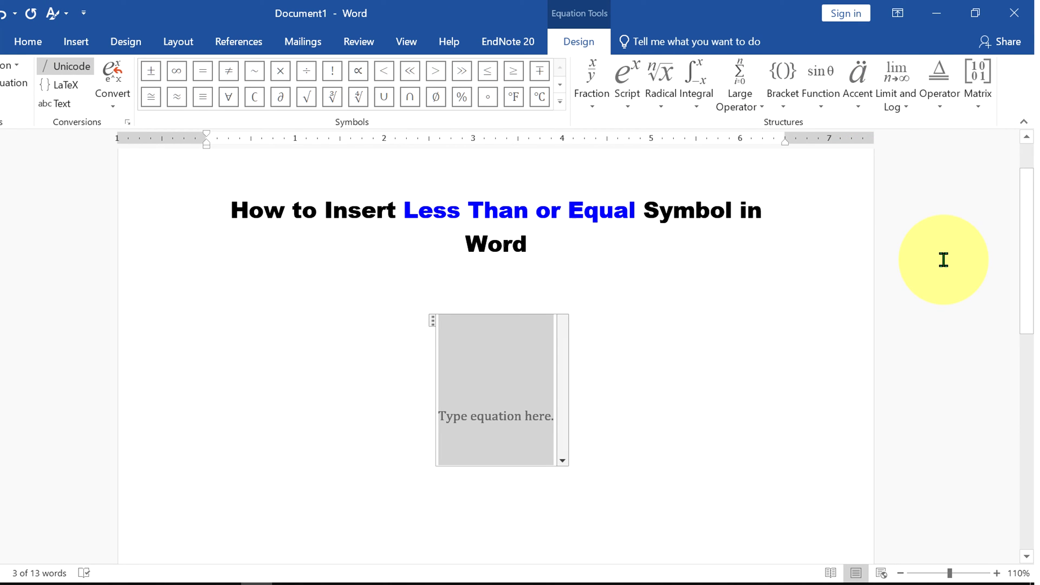
pyautogui.write('\\l')
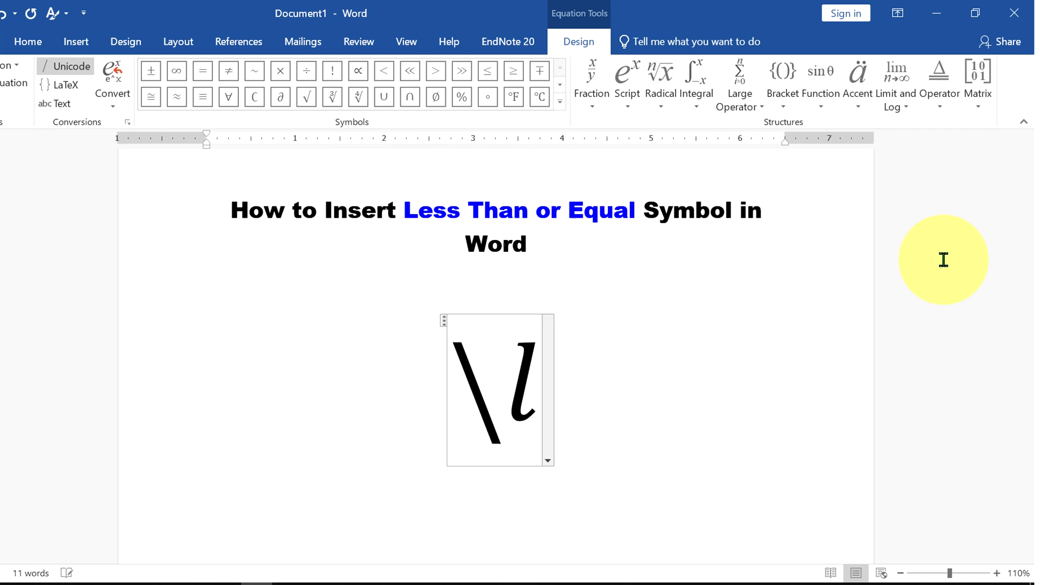
pyautogui.write('e')
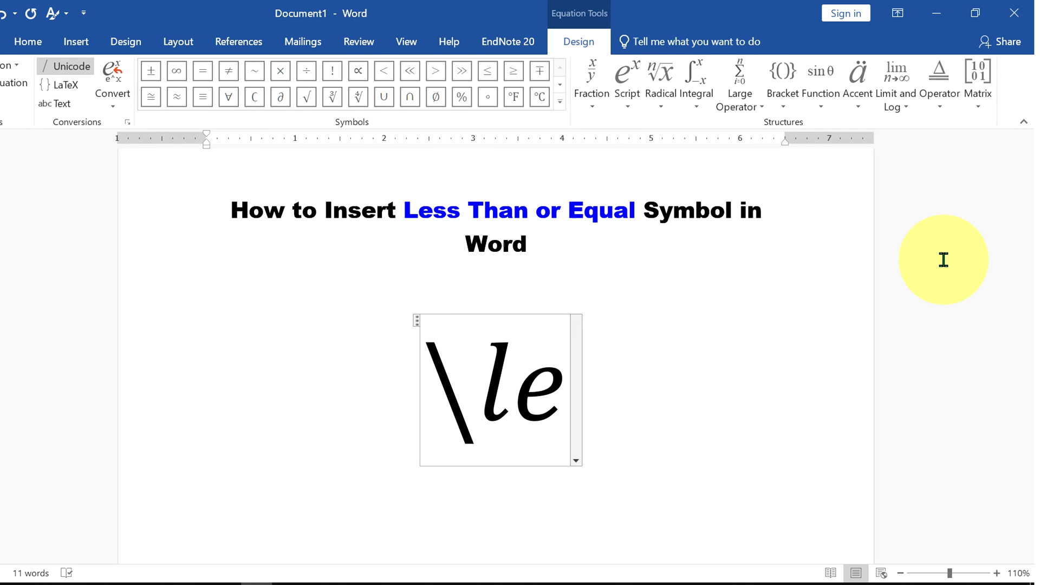
pyautogui.press('space')
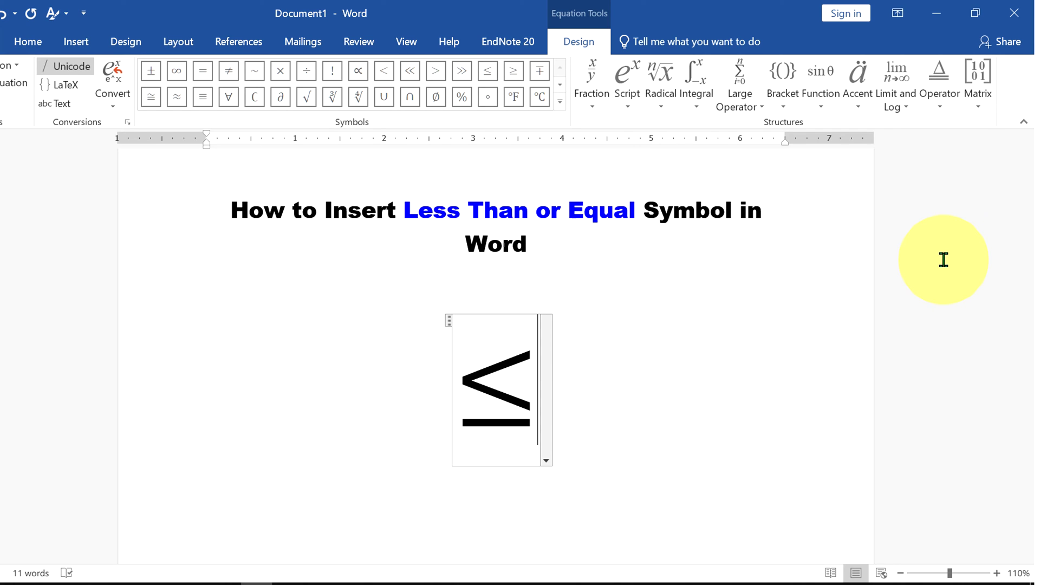
pyautogui.press('BackSpace')
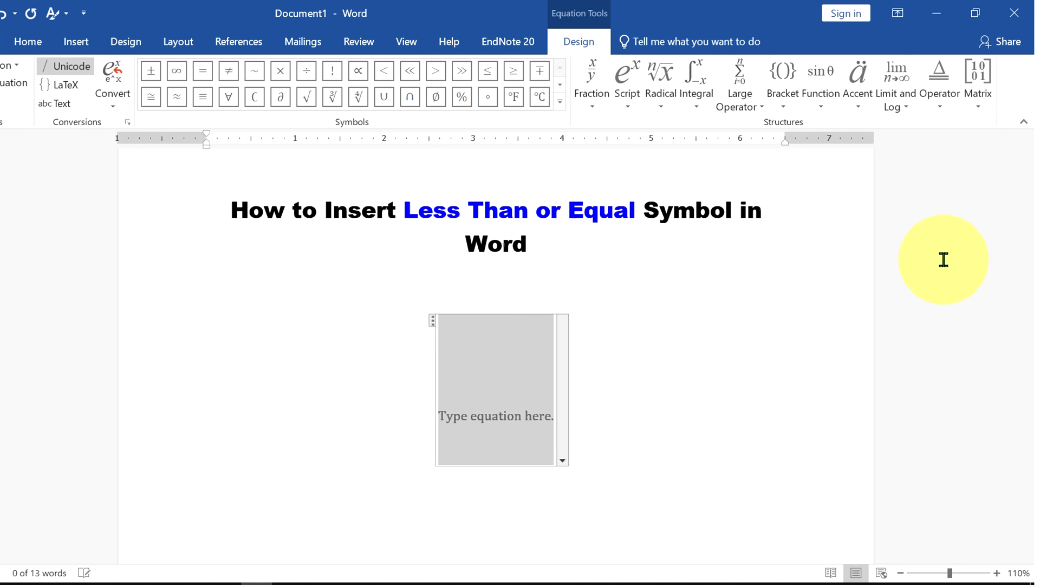
pyautogui.write('\\')
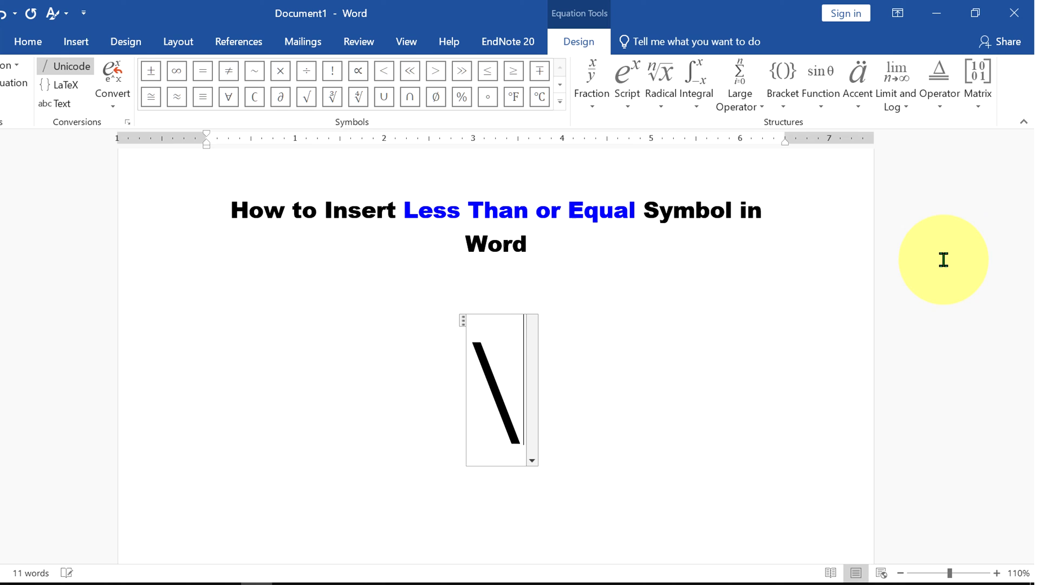
pyautogui.write('le')
pyautogui.press('space')
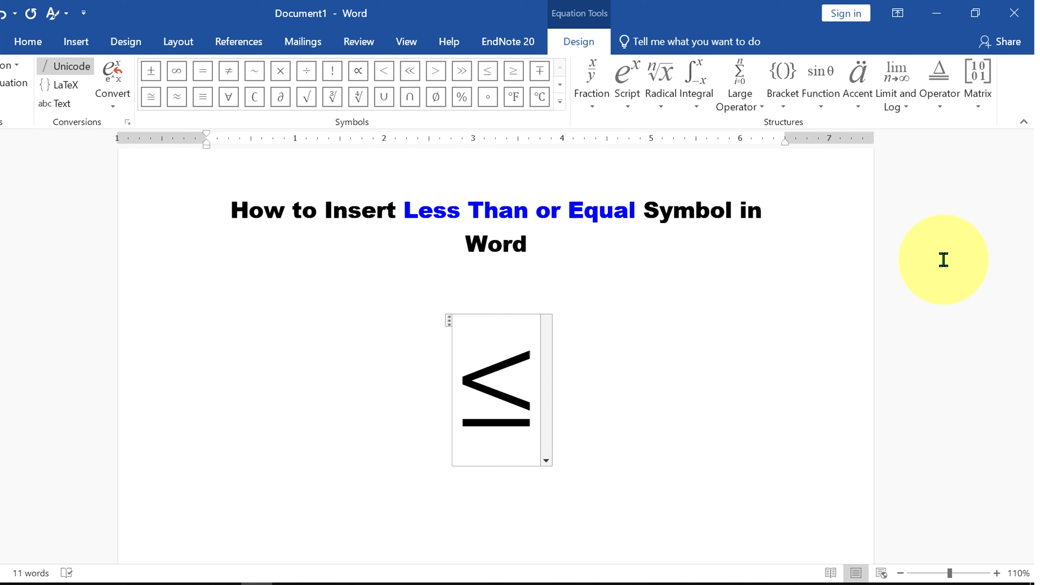
pyautogui.press('BackSpace')
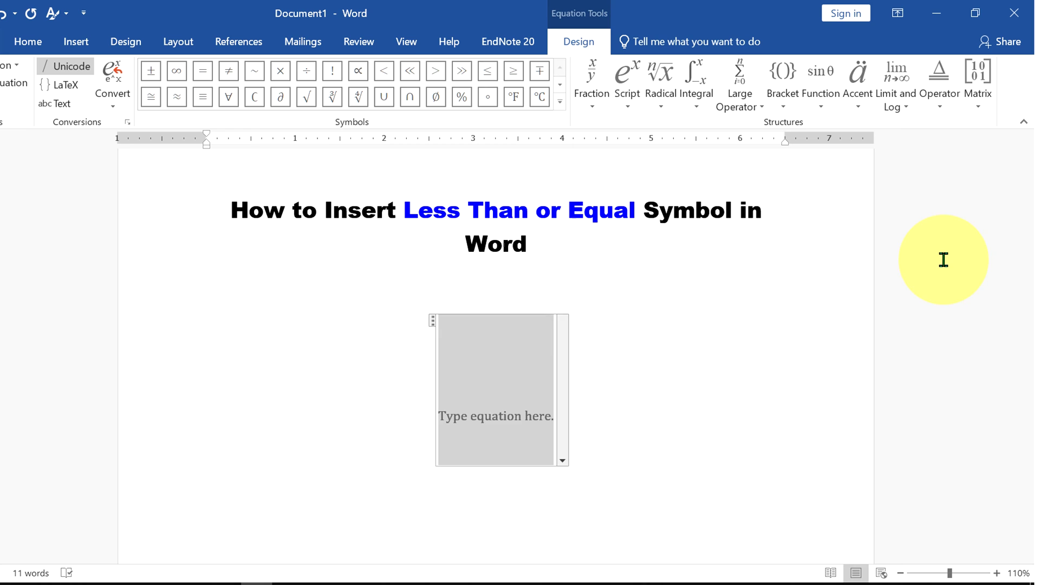
pyautogui.press('BackSpace')
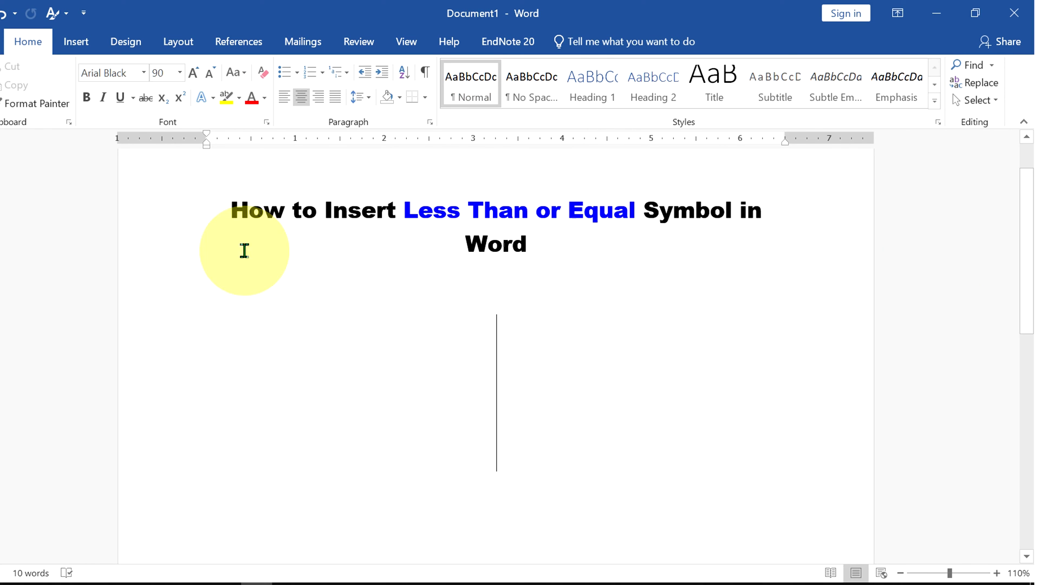
# Open the full symbol chooser via Insert > Symbol > More Symbols
pyautogui.click(75, 42)
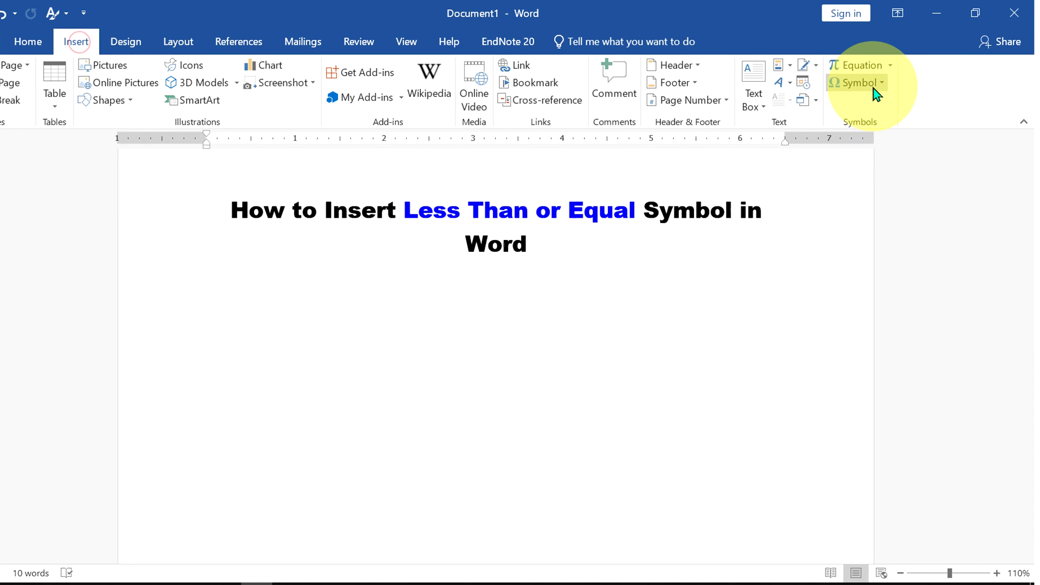
pyautogui.click(858, 82)
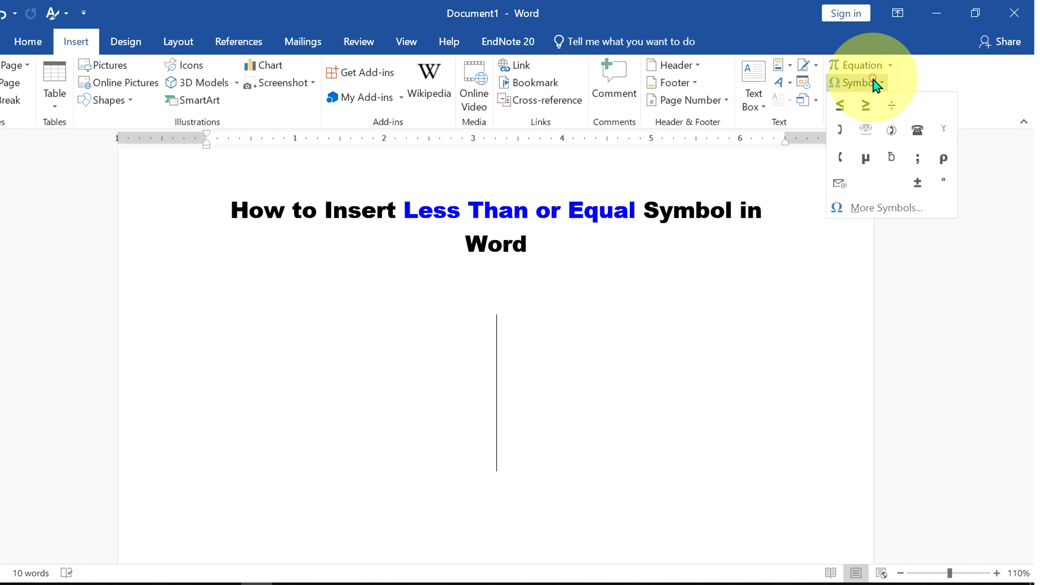
pyautogui.click(897, 218)
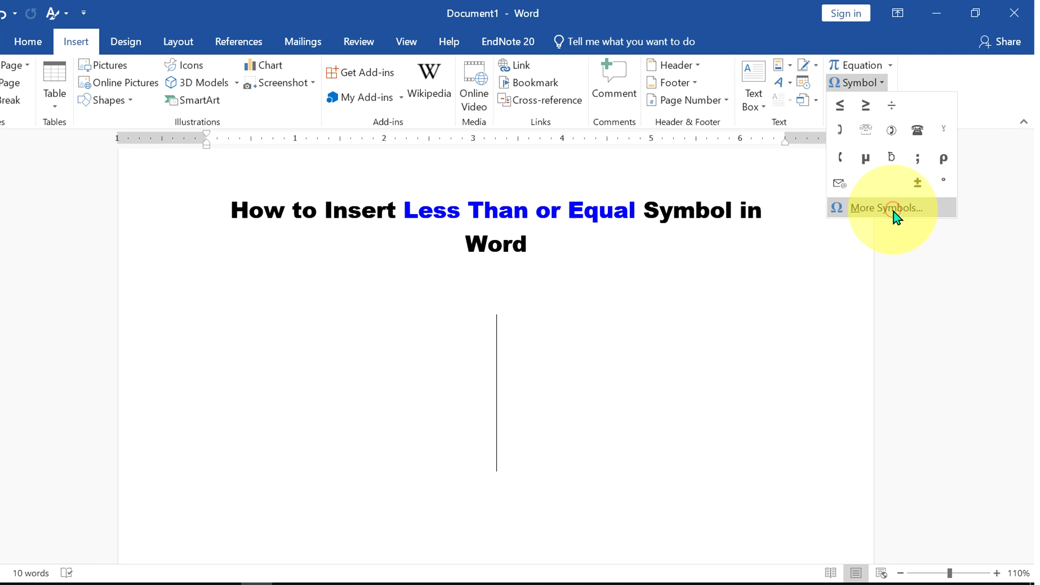
# Insert the Less-Than Or Equal To symbol from normal text, Mathematical Operators subset, and close the chooser
pyautogui.click(737, 200)
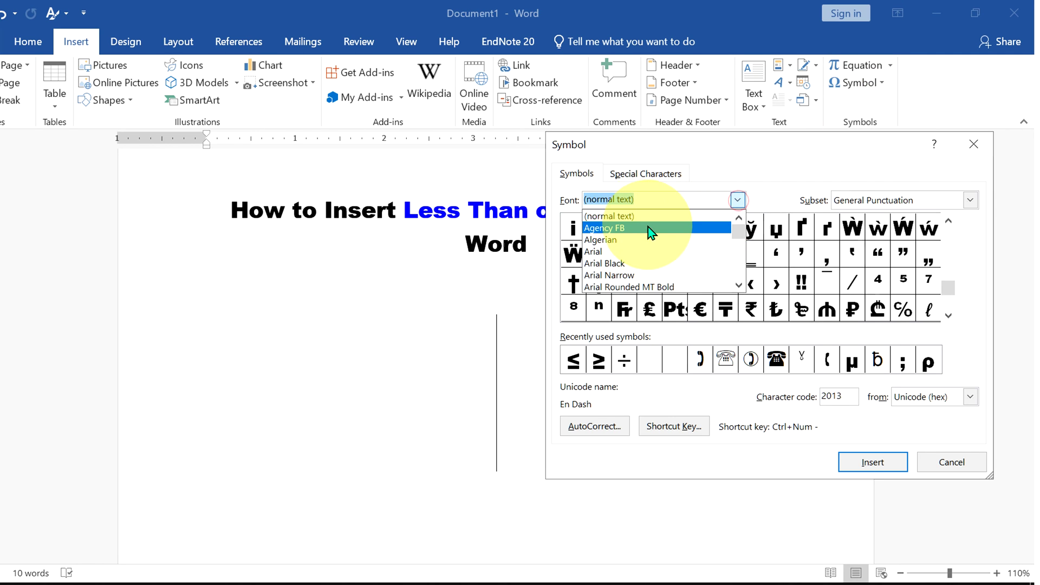
pyautogui.click(598, 216)
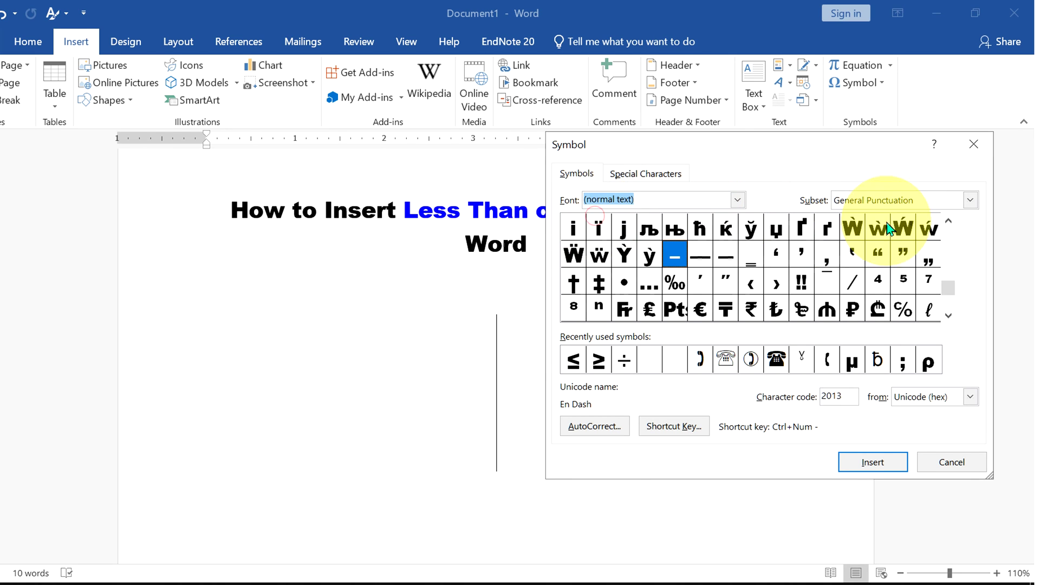
pyautogui.click(972, 201)
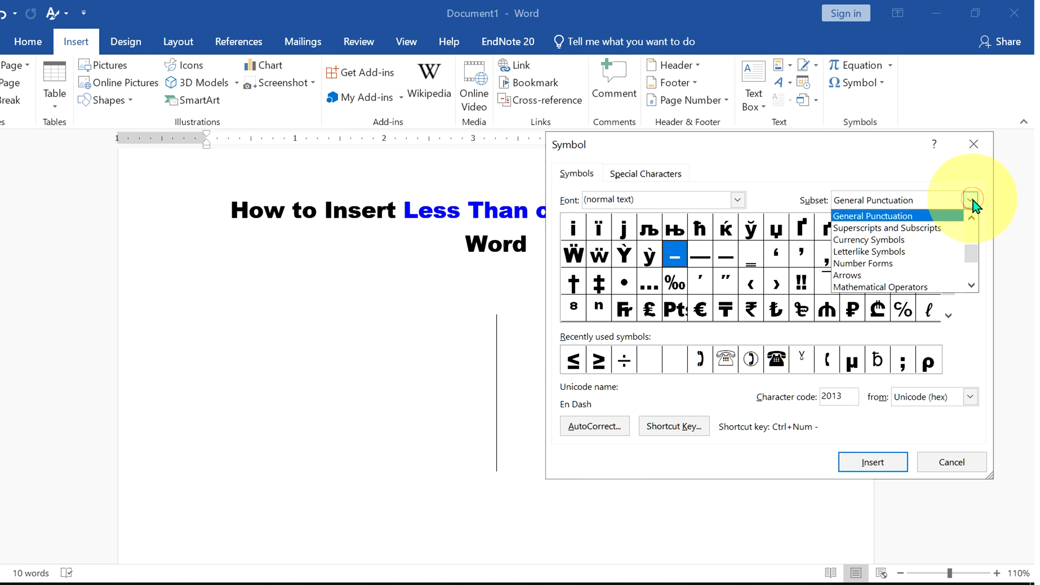
pyautogui.click(902, 287)
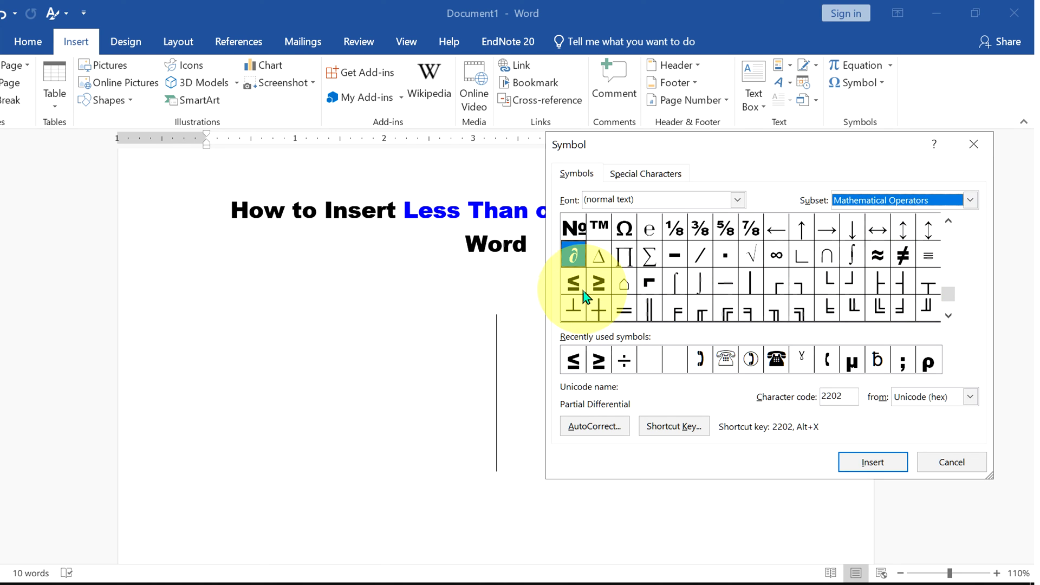
pyautogui.click(575, 284)
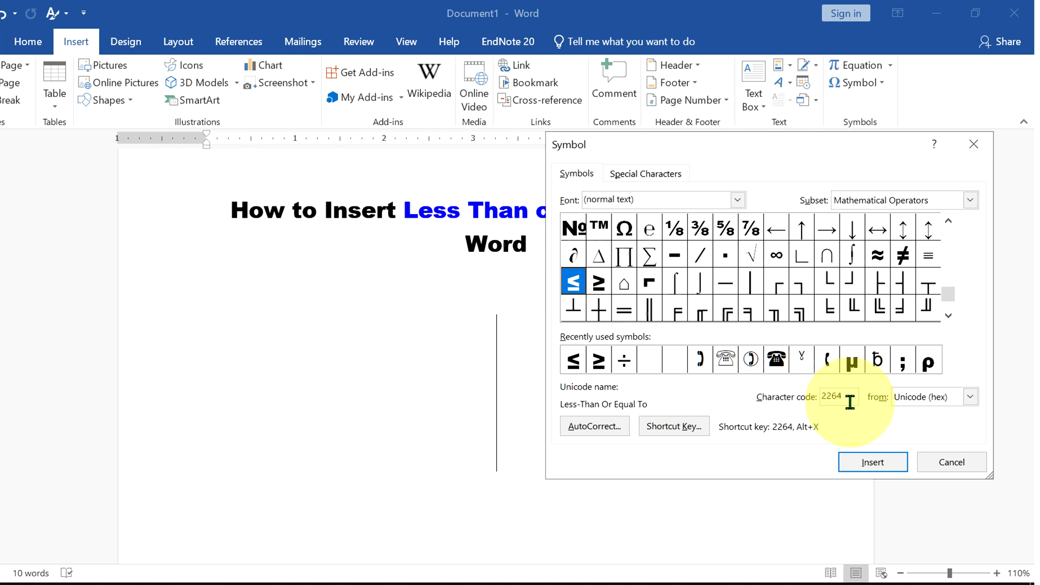
pyautogui.click(857, 457)
pyautogui.click(951, 461)
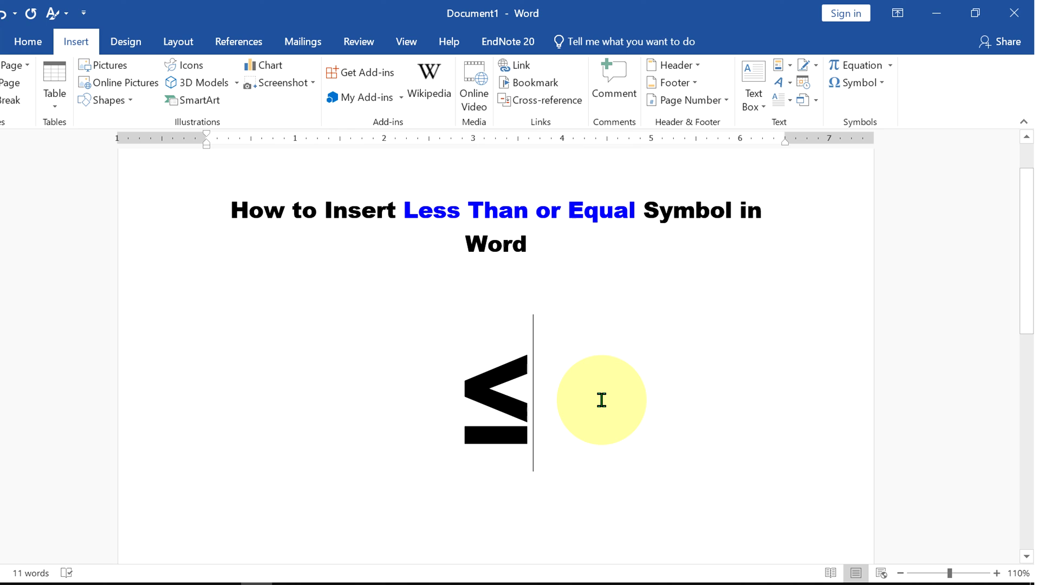
pyautogui.press('BackSpace')
pyautogui.write('2264')
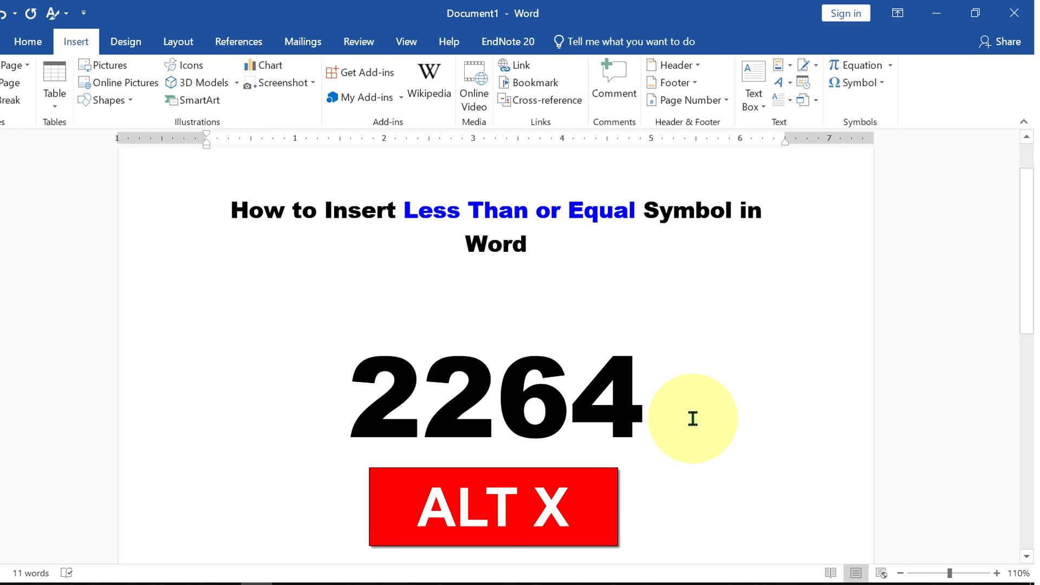
pyautogui.hotkey('alt', 'x')
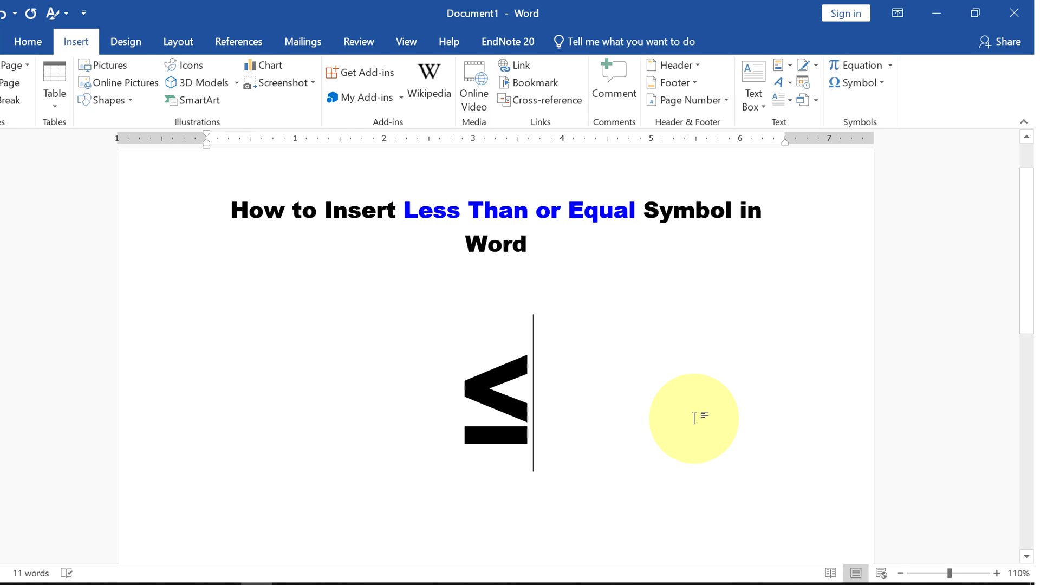